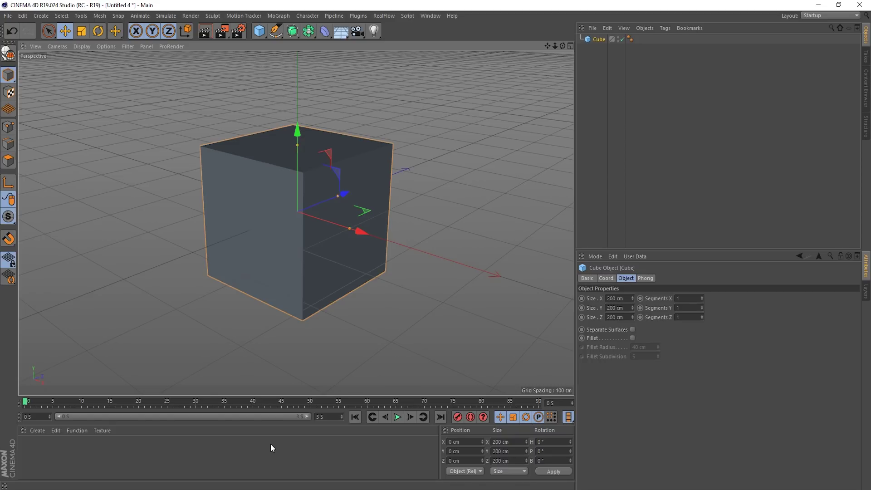
Step: Create a new material and open it in the Material Editor beside the cube
double_click(87, 454)
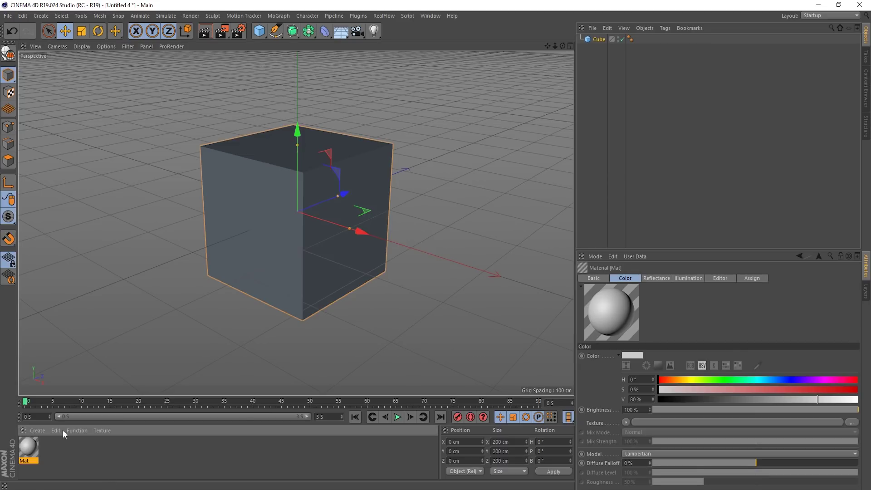
double_click(28, 447)
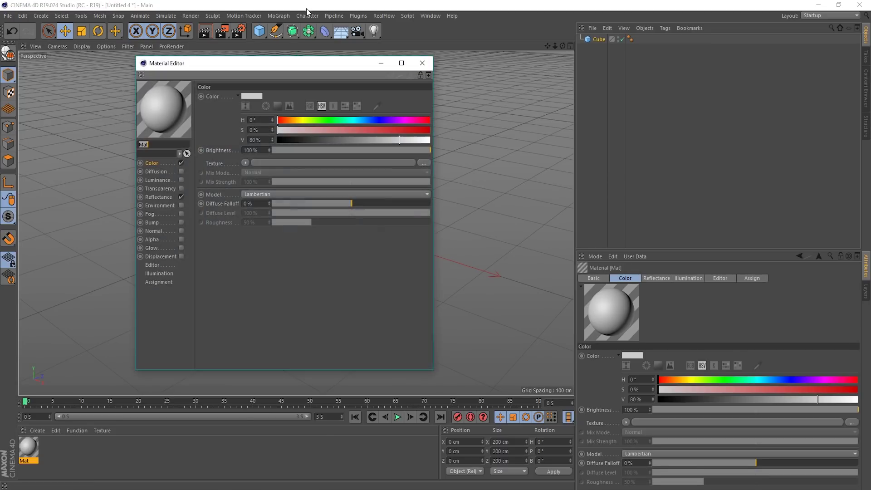
mouse_move(282, 60)
left_mouse_down()
mouse_move(449, 64)
mouse_move(661, 159)
left_mouse_up()
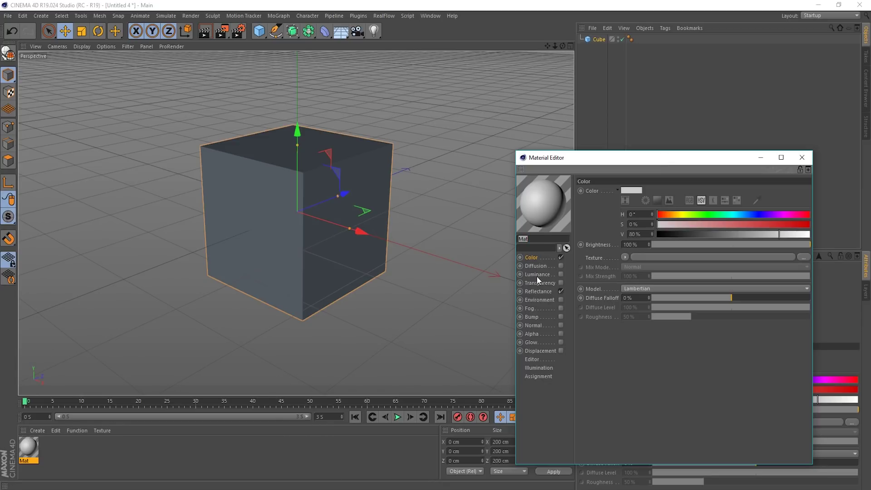
Step: Load a Noise shader into the Color texture slot and show its settings
left_click(625, 258)
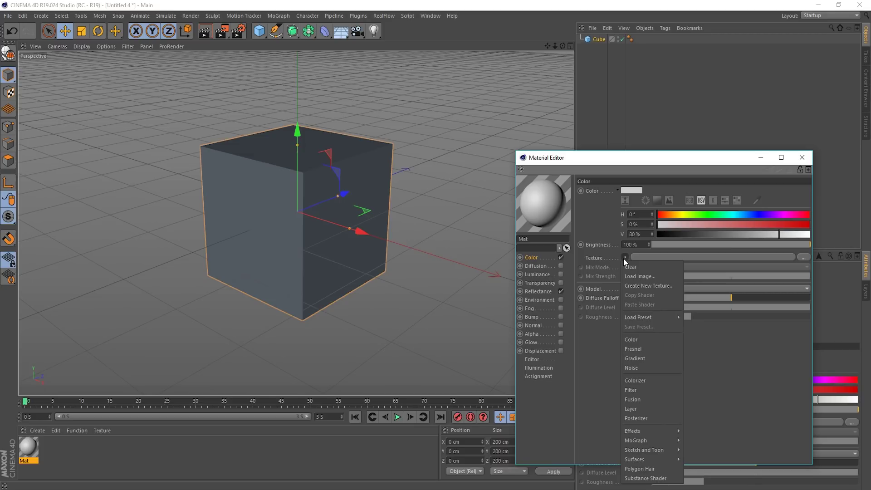
left_click(595, 258)
left_click(624, 257)
left_click(638, 368)
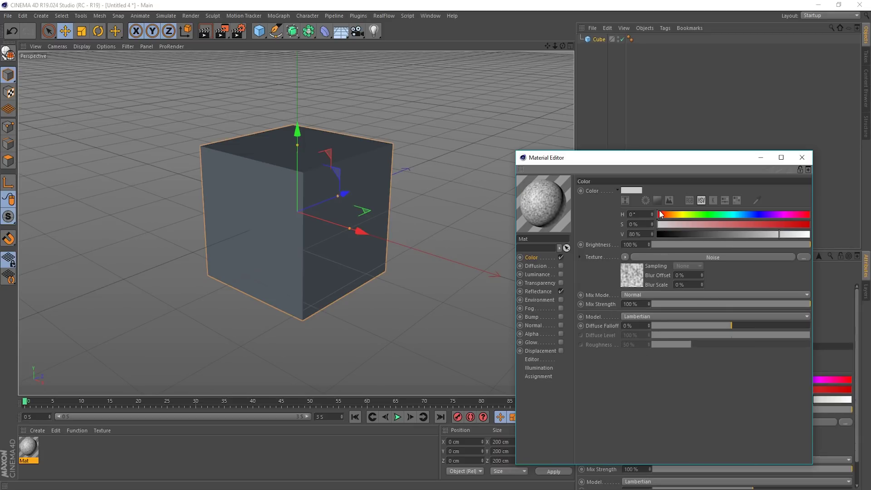
left_click(680, 256)
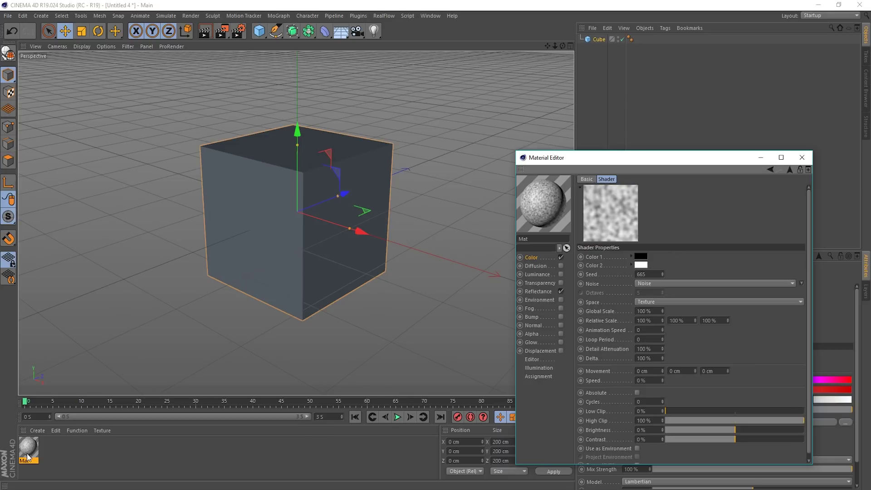
Step: Drop Mat onto the cube, switch the Noise type to Electric, and raise the editor
left_click_drag(268, 228, 266, 227)
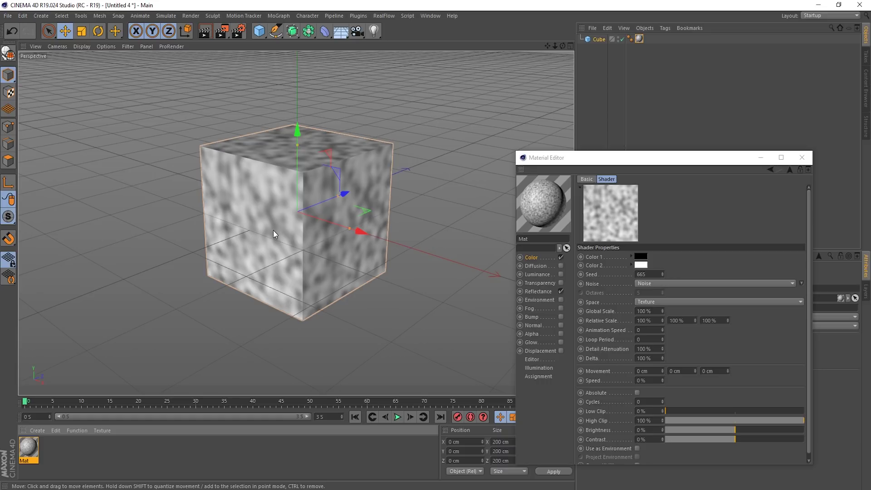
left_click(801, 283)
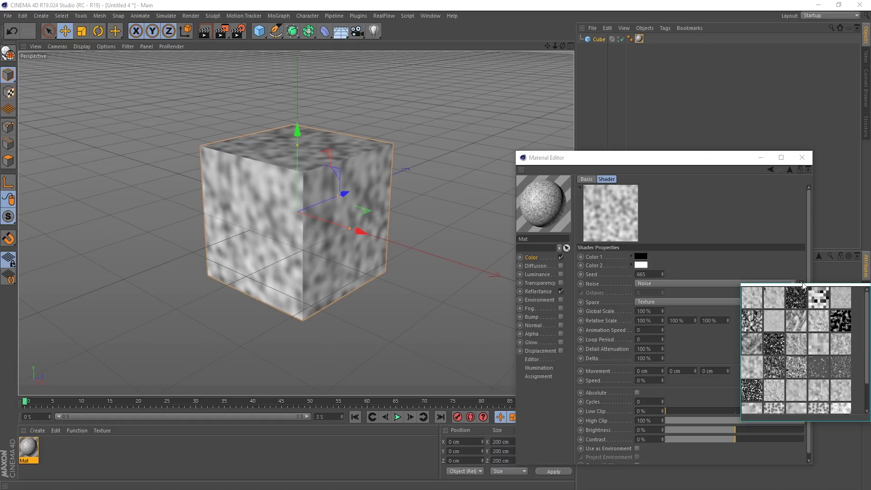
left_click(797, 319)
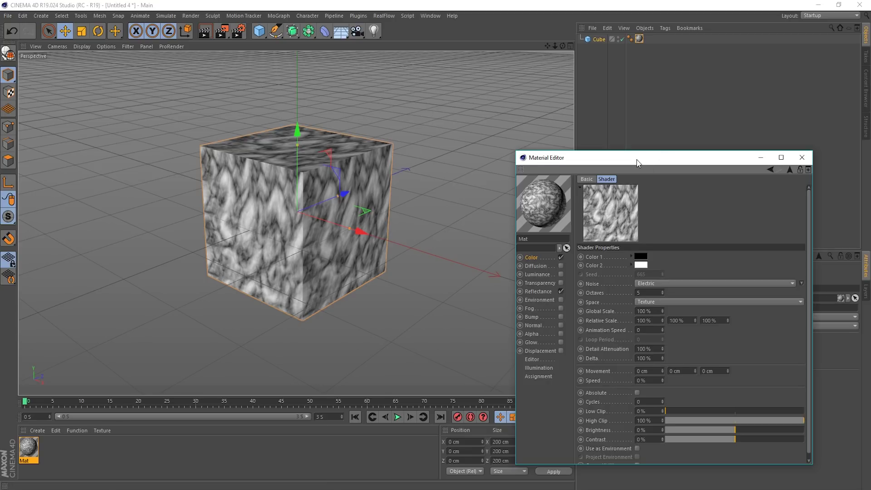
left_click_drag(636, 159, 575, 71)
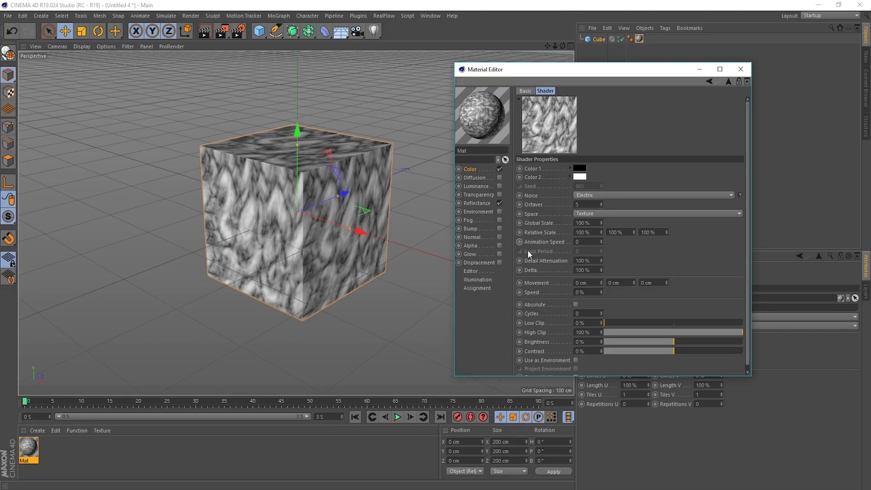
Step: Test-play the timeline, set Animation Speed to 1, then play and stop again
left_click(397, 417)
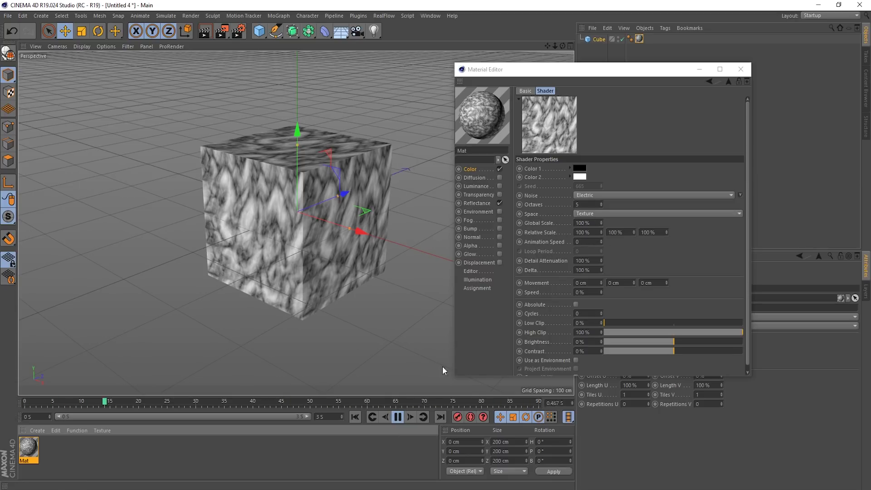
left_click(394, 418)
left_click(354, 416)
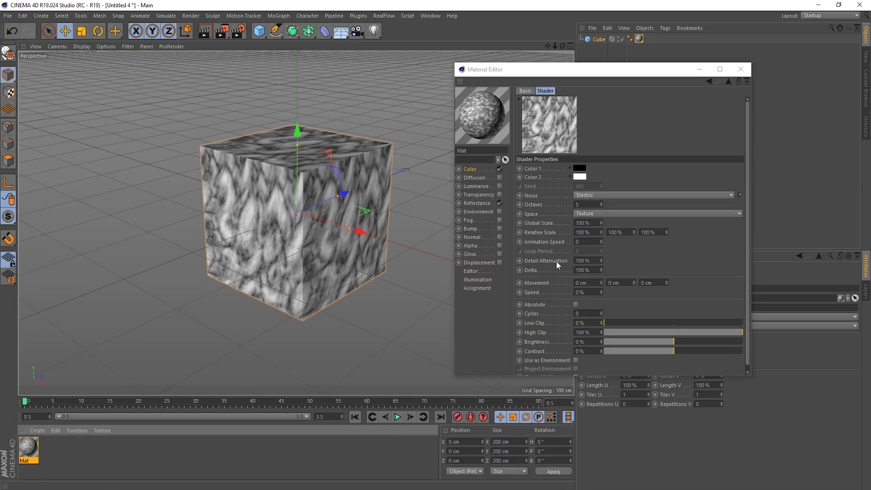
type("1")
key("Return")
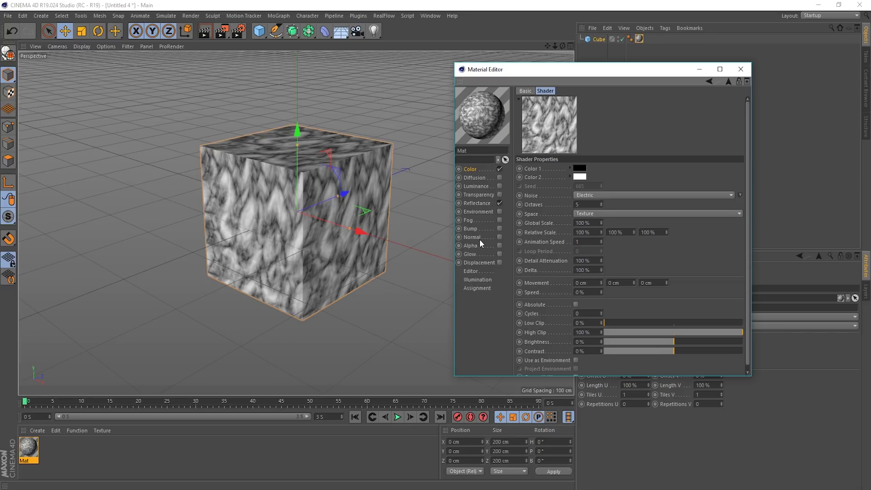
left_click(397, 418)
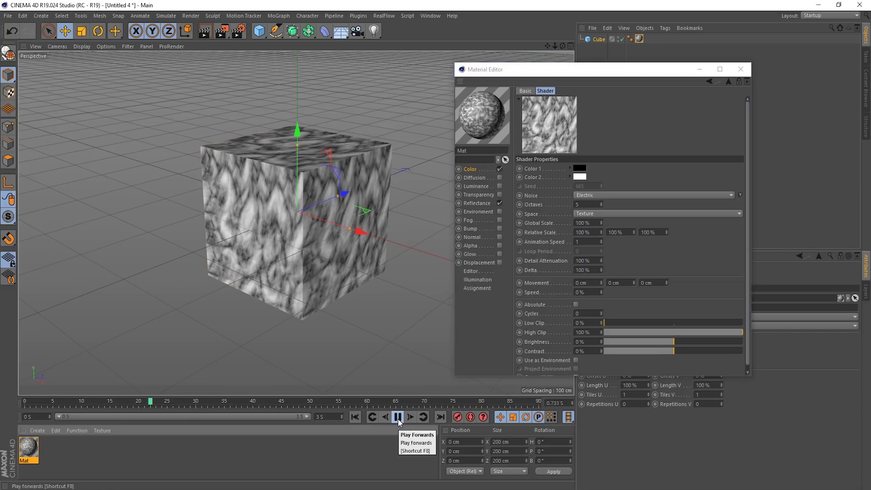
left_click(398, 418)
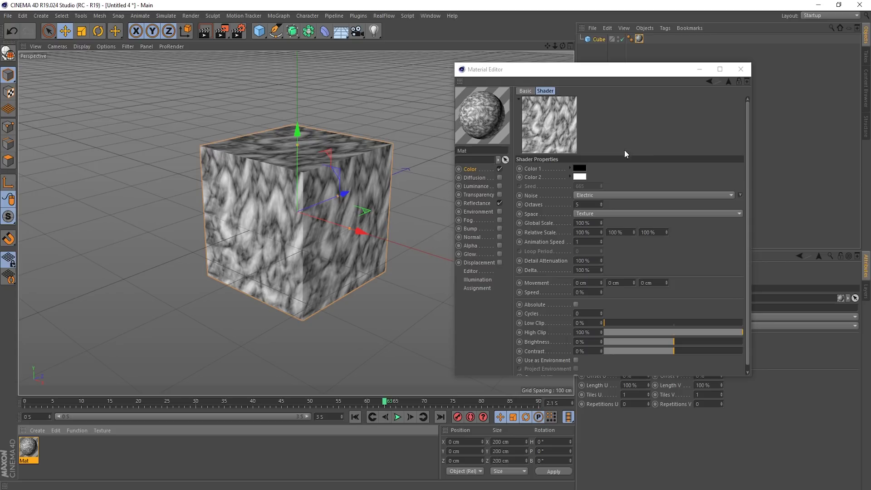
Step: Toggle Animate on the shader preview and start playback with F8
right_click(550, 122)
left_click(577, 129)
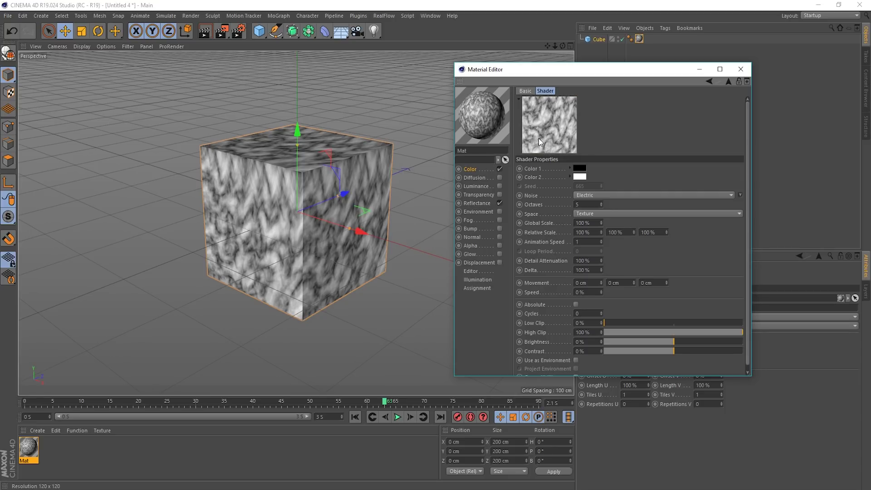
right_click(551, 122)
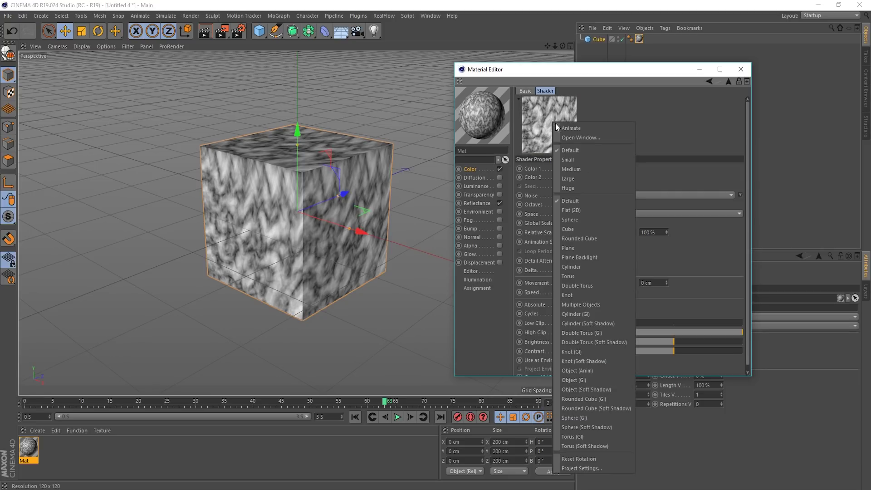
left_click(579, 128)
key("F8")
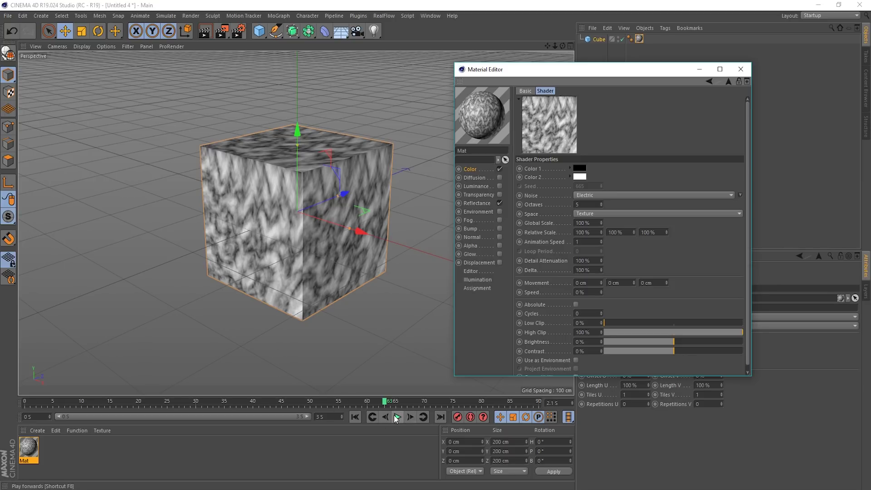
right_click(546, 119)
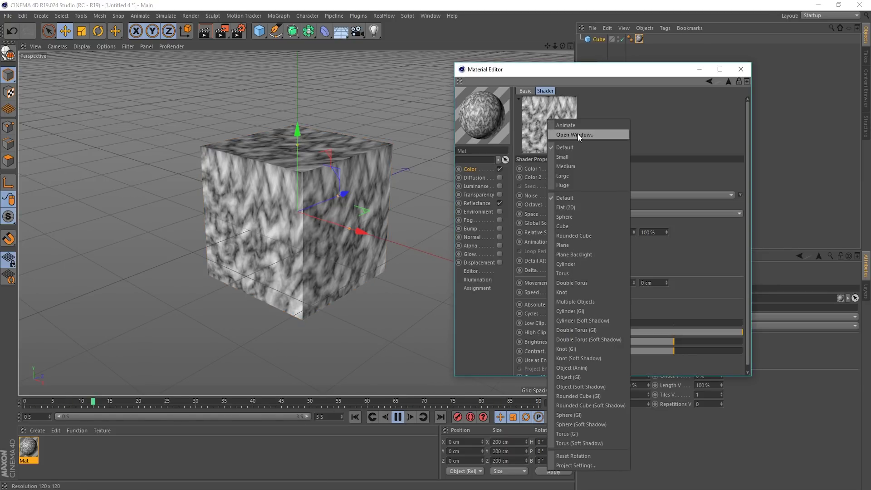
left_click(578, 133)
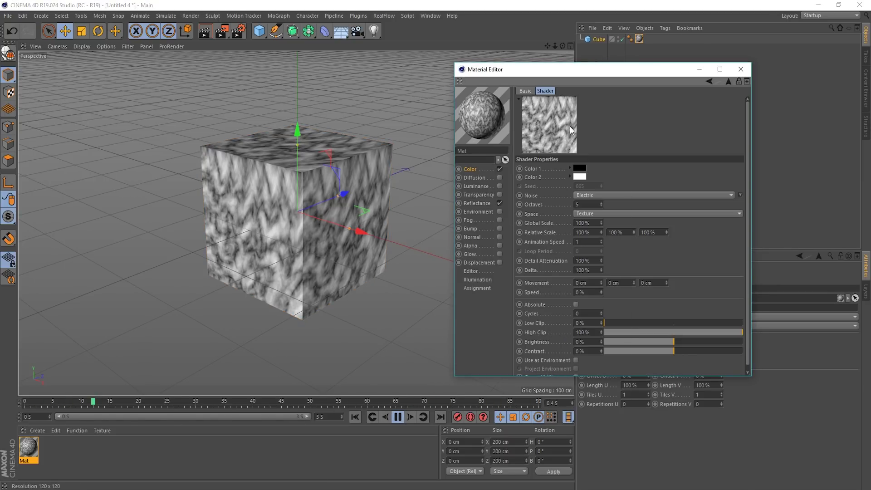
Step: Replay the timeline, rewind to frame 0, and re-enable preview Animate
left_click(397, 416)
left_click(354, 416)
left_click(397, 417)
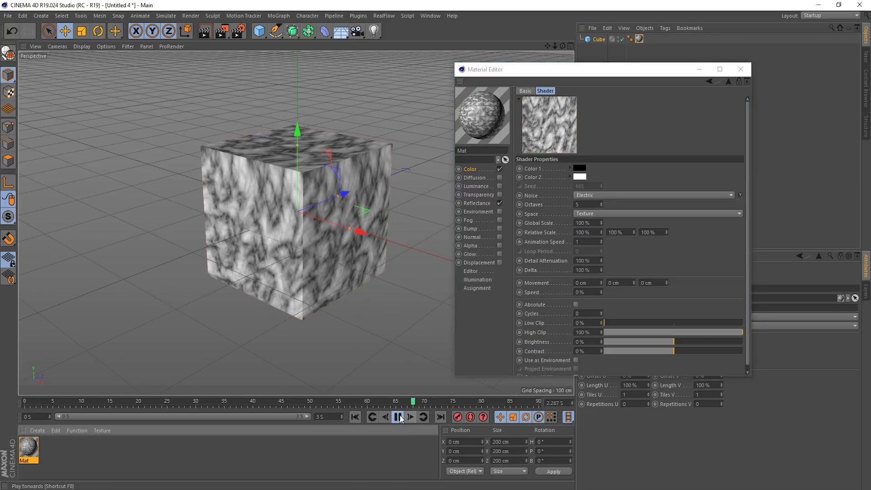
left_click(397, 417)
left_click(355, 416)
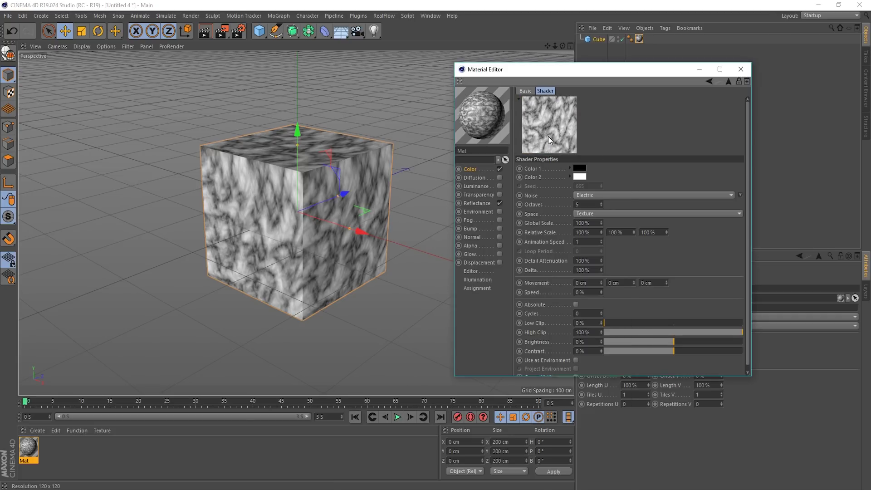
right_click(548, 137)
left_click(568, 142)
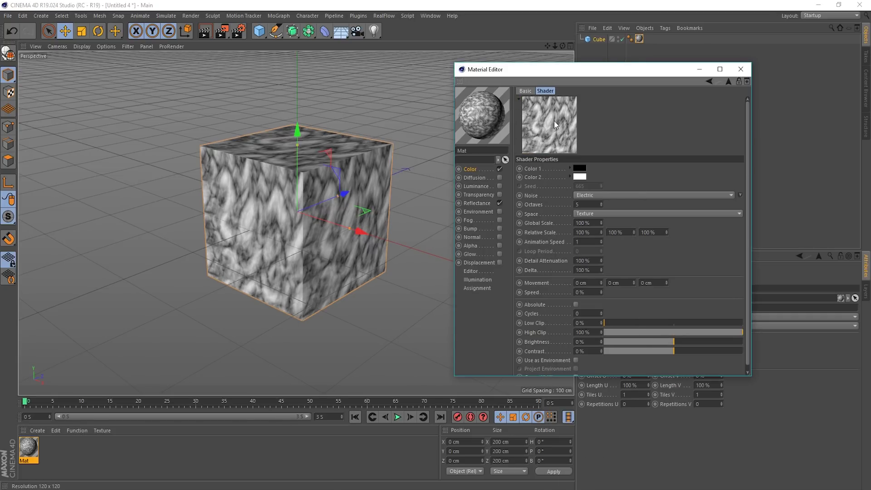
Step: Enable Animate Preview on the material's Editor page and start playback
left_click(471, 271)
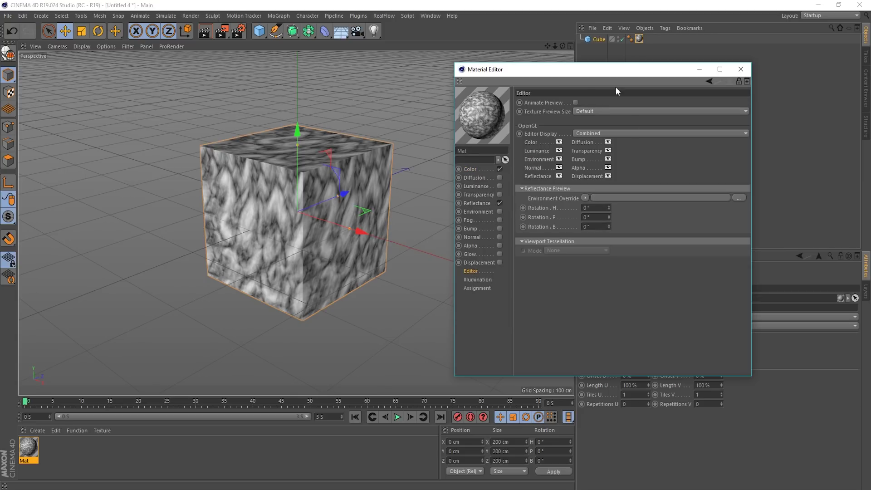
left_click(574, 103)
left_click(398, 417)
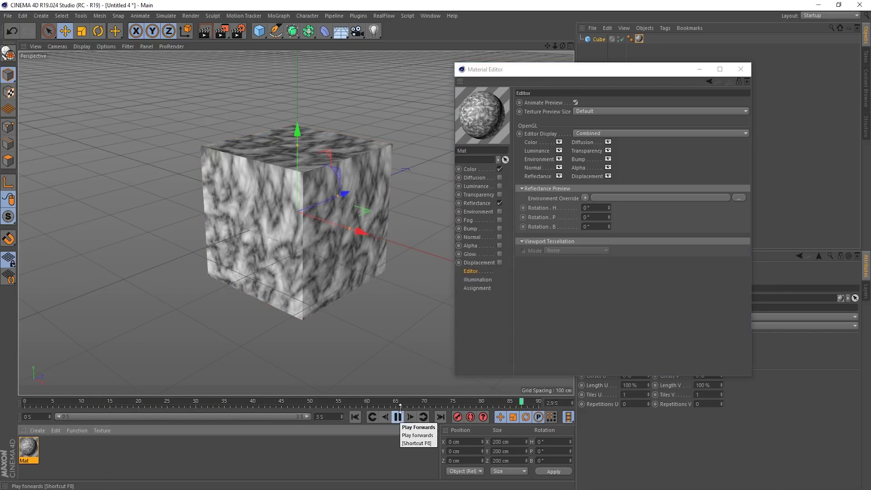
Step: Review the Color channel and its Noise shader settings during playback
left_click(474, 171)
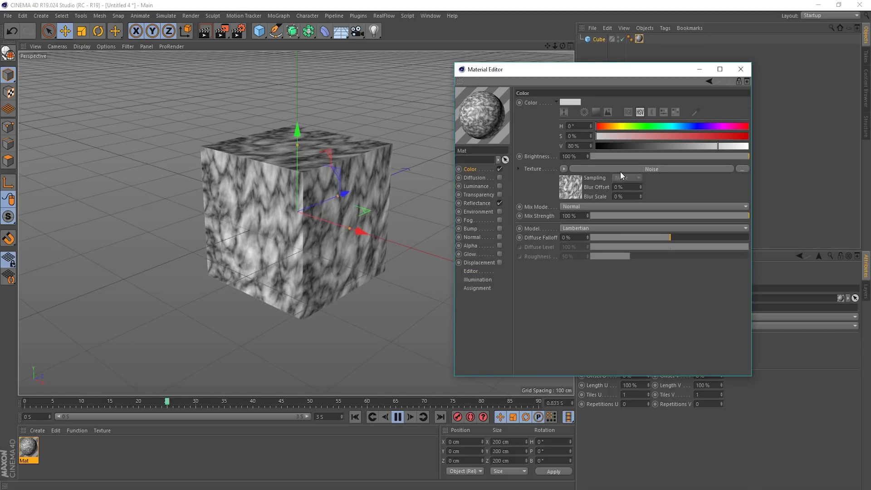
left_click(642, 168)
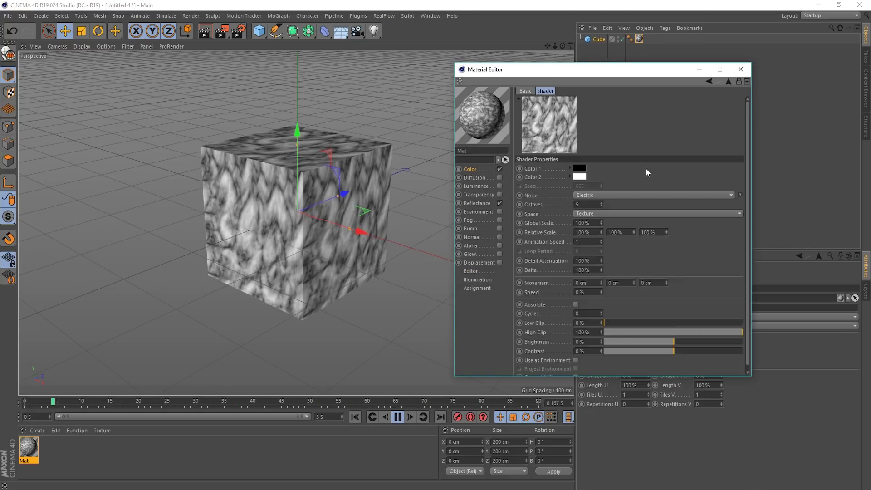
left_click(473, 271)
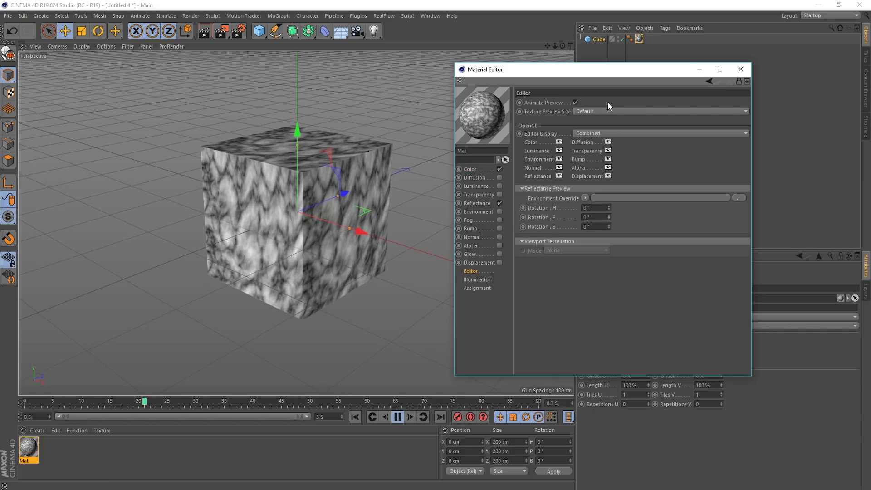
left_click(471, 168)
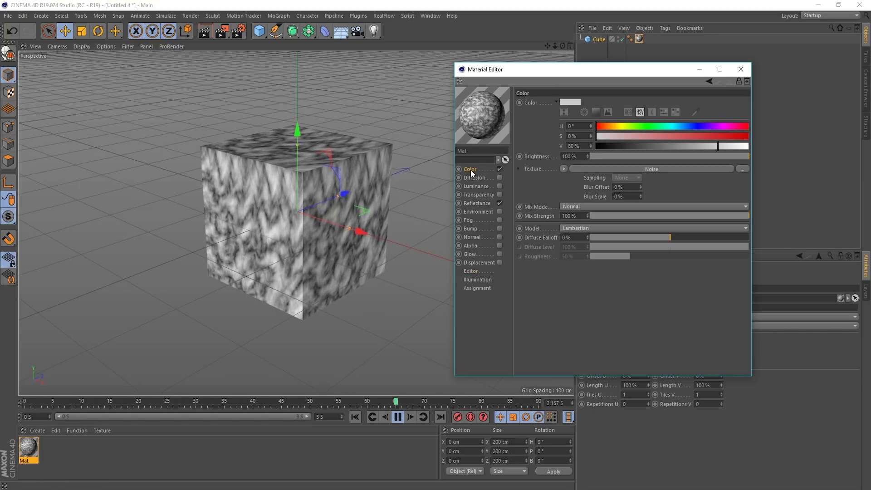
left_click(617, 168)
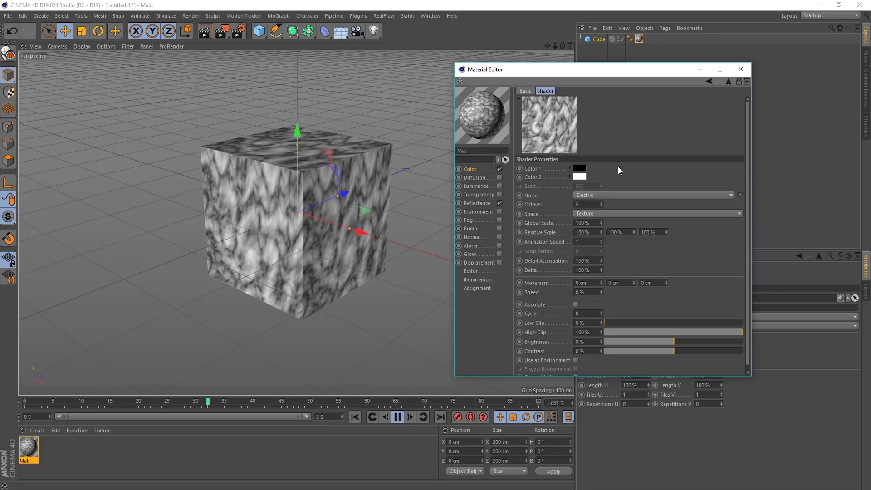
left_click(479, 170)
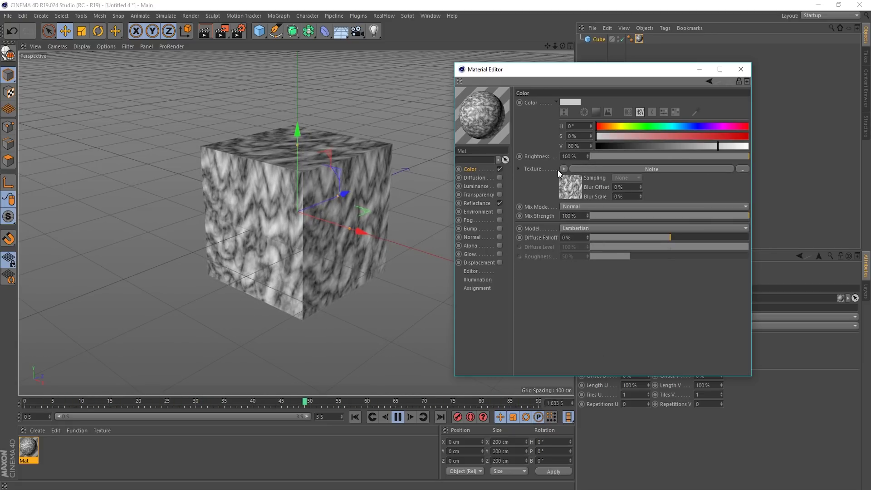
Step: Copy the Color noise texture, then replace Default Specular with a GGX layer
right_click(535, 170)
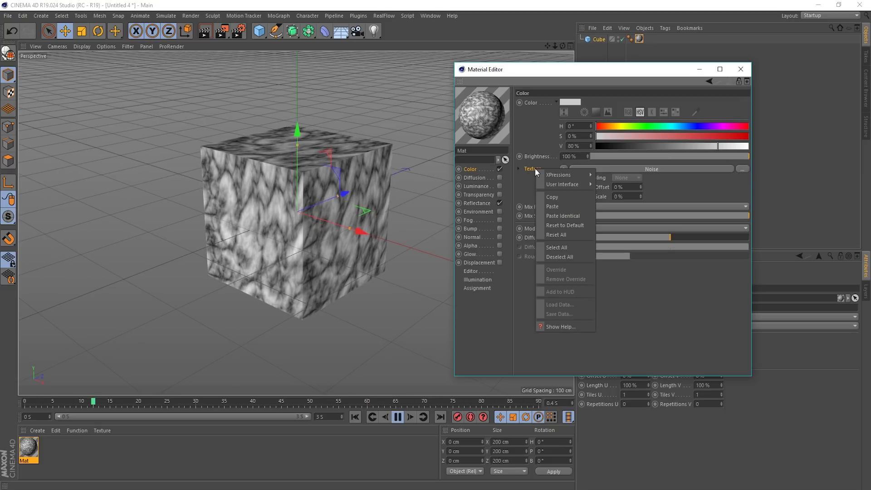
left_click(553, 197)
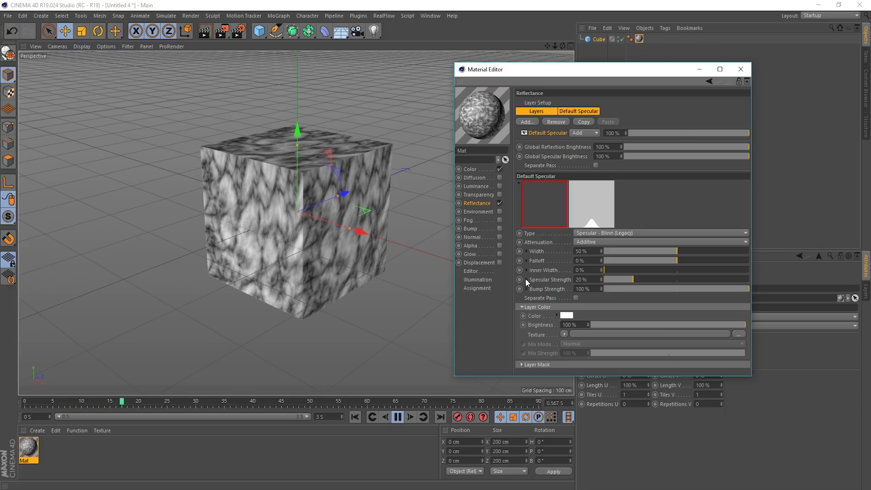
left_click(554, 122)
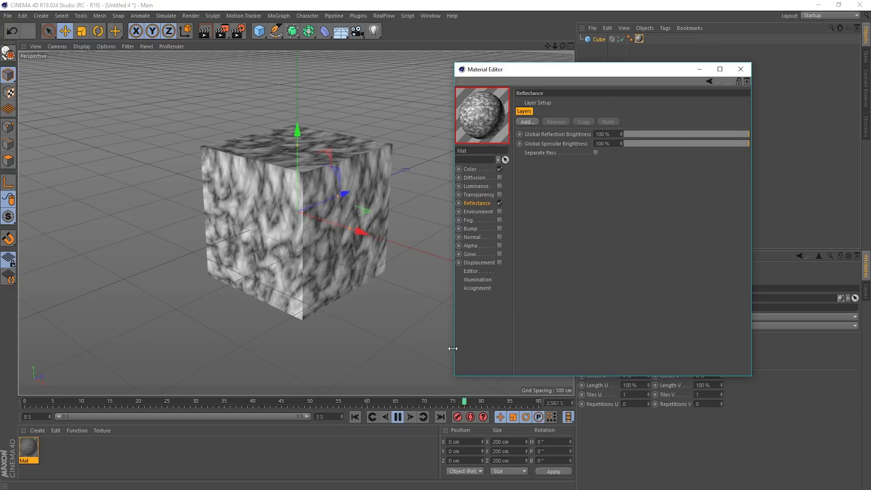
left_click(526, 122)
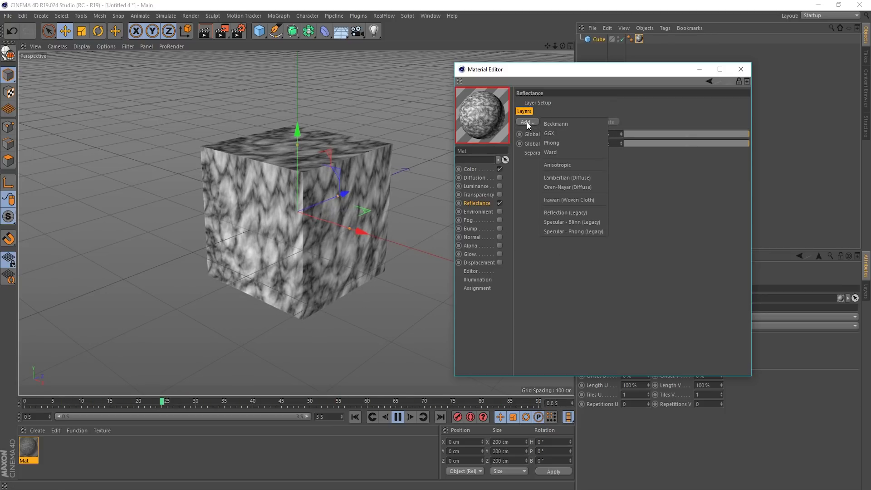
left_click(555, 134)
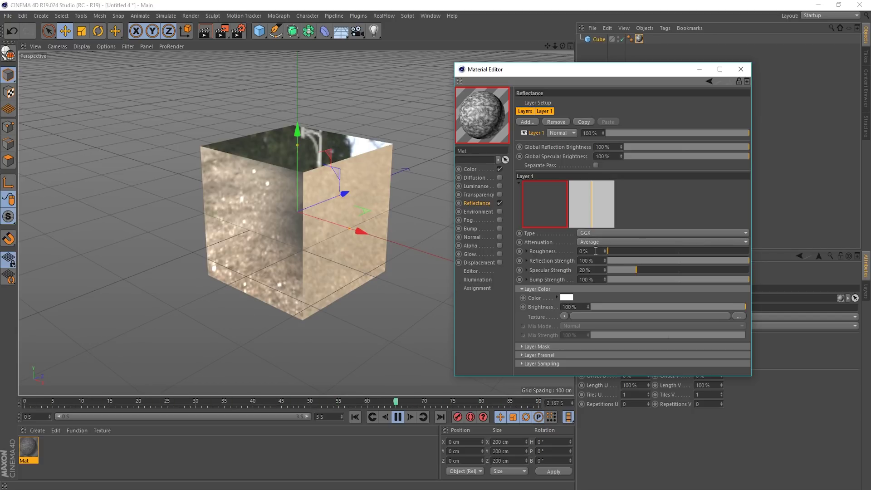
Step: Paste the copied noise into the GGX Reflection Strength texture and orbit to inspect
left_click(526, 260)
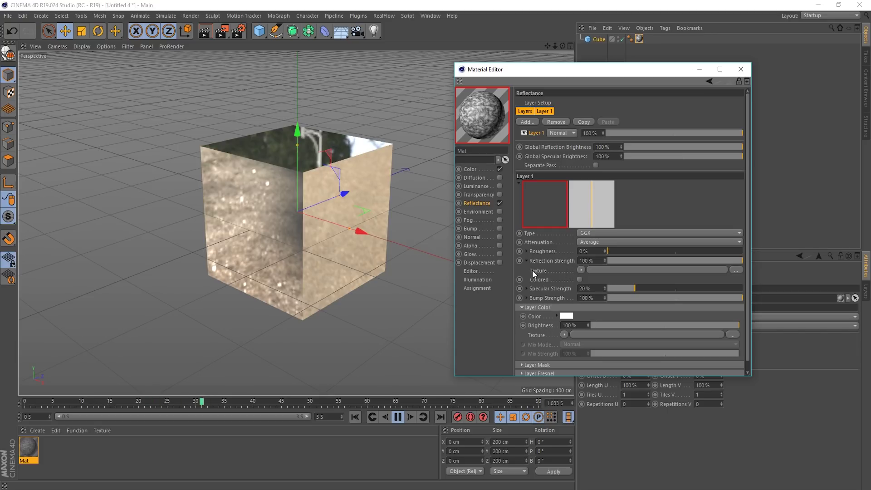
left_click(539, 270)
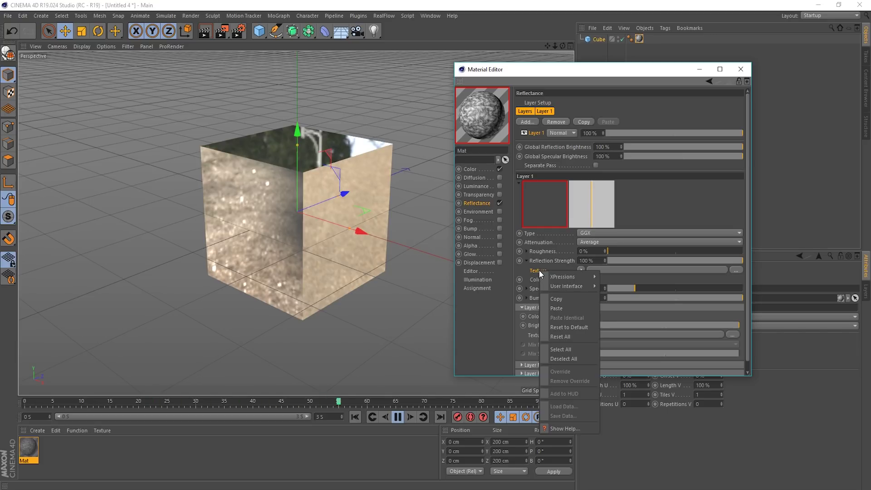
left_click(560, 307)
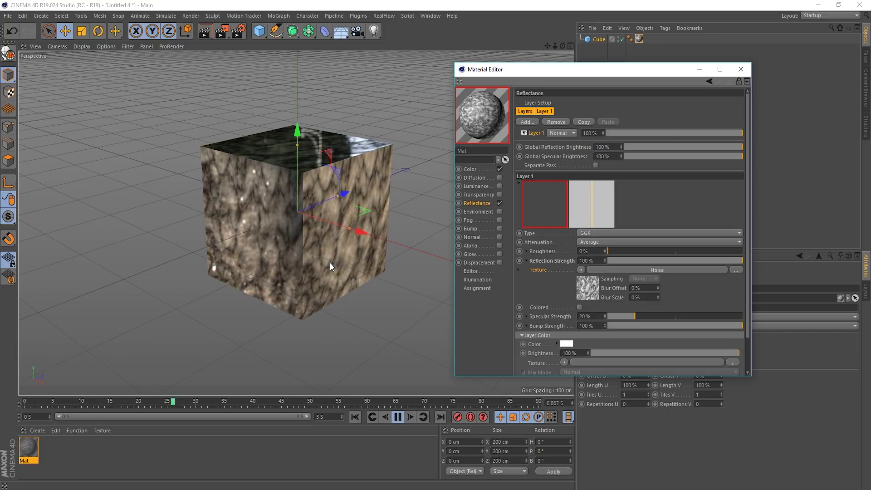
left_click_drag(307, 261, 321, 184, "alt")
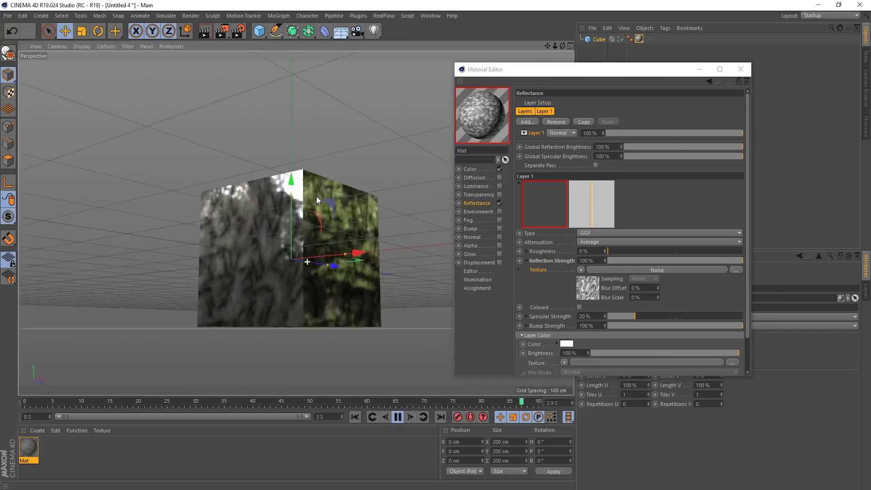
scroll(292, 211, "up", 3)
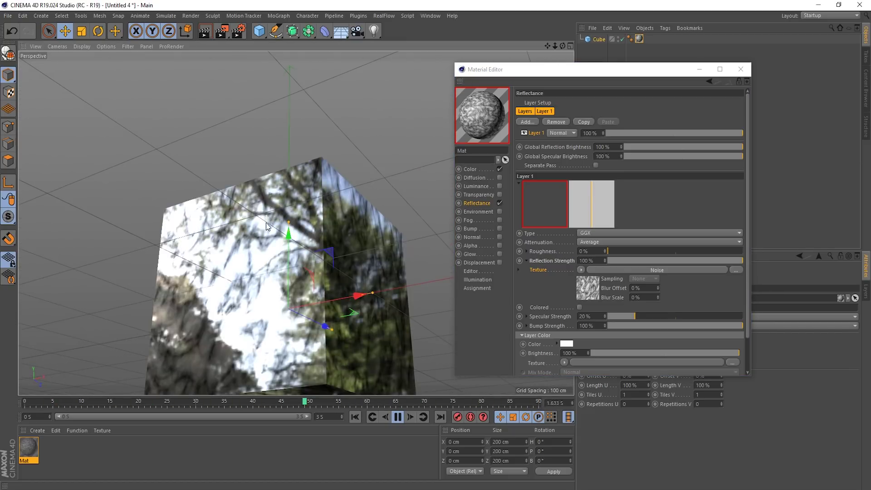
scroll(267, 240, "up", 4)
mouse_move(268, 240)
left_mouse_down("alt")
mouse_move(254, 313)
mouse_move(251, 244)
left_mouse_up("alt")
scroll(255, 312, "down", 5)
scroll(259, 239, "up", 3)
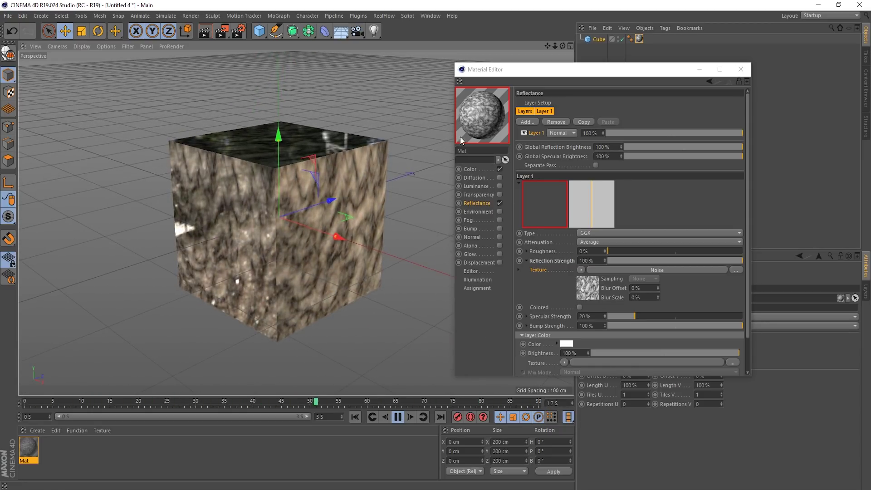
Step: Set the Noise shader's Color 1 to red (S and V 100%) and pause playback
left_click(470, 169)
left_click(609, 169)
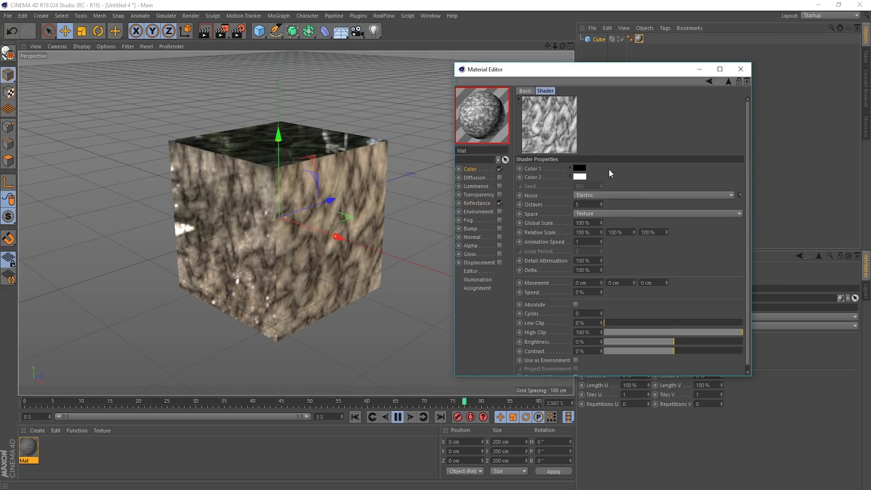
left_click(580, 169)
left_click(643, 167)
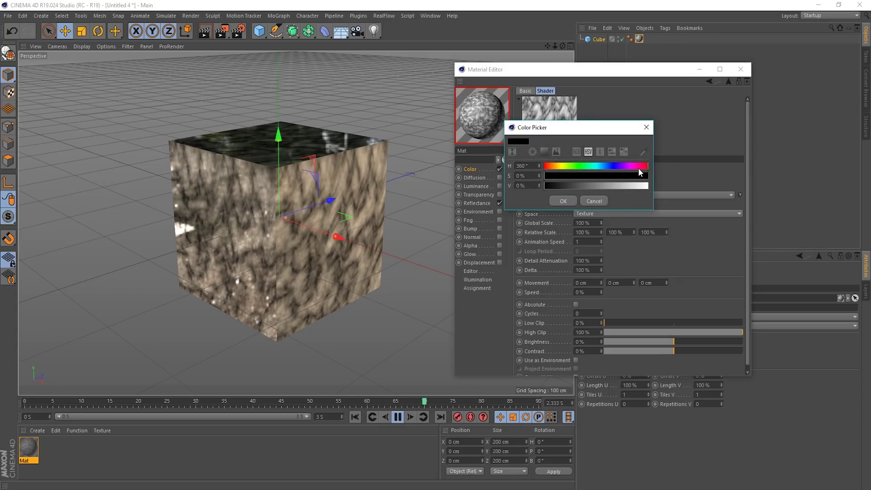
left_click(631, 185)
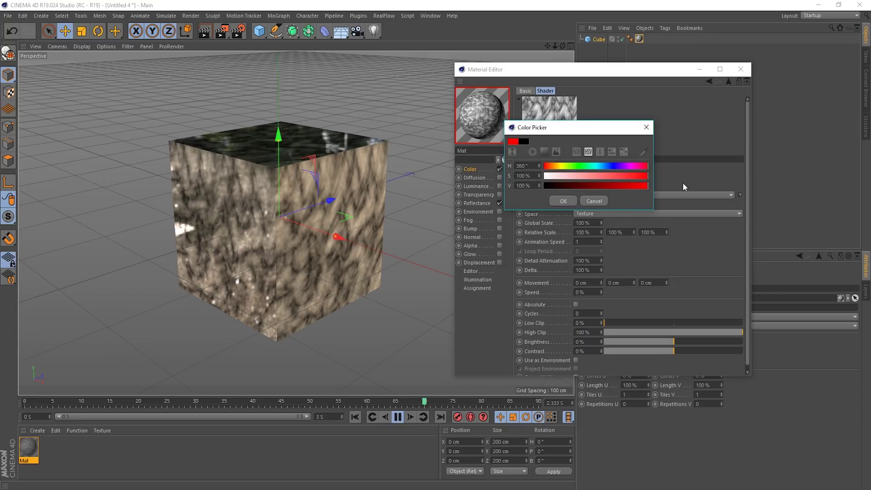
left_click(563, 202)
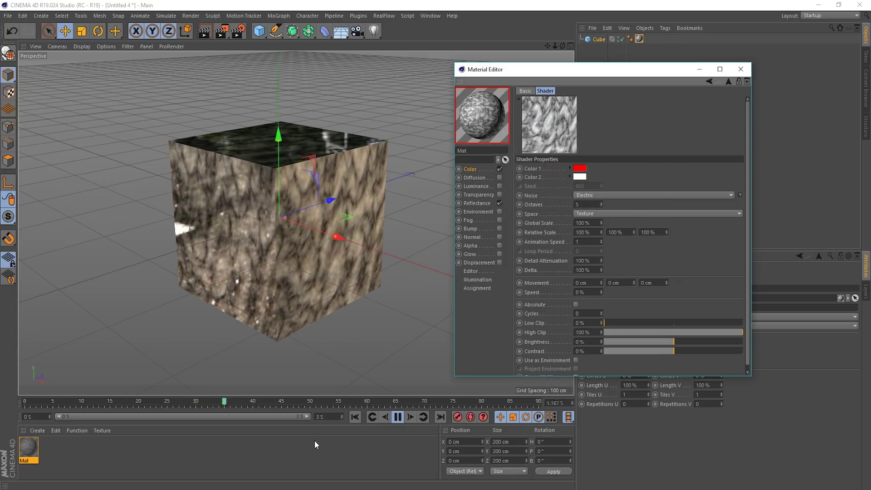
left_click(398, 417)
Step: Rewind, set the GGX layer Fresnel to Dielectric, then play and orbit the cube
left_click(356, 417)
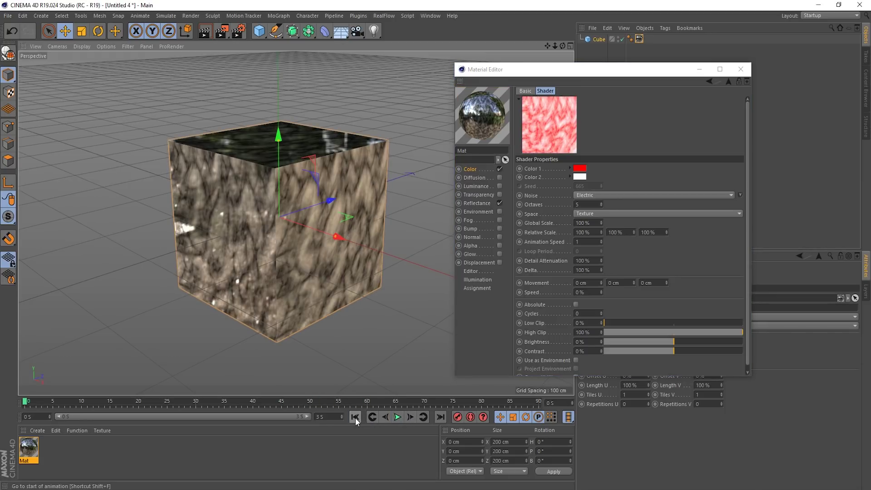
left_click(480, 202)
scroll(598, 244, "down", 3)
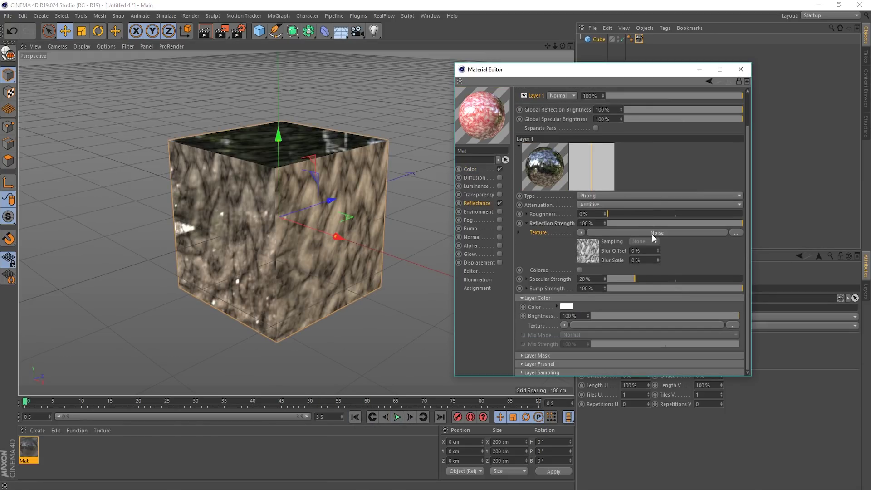
left_click(547, 364)
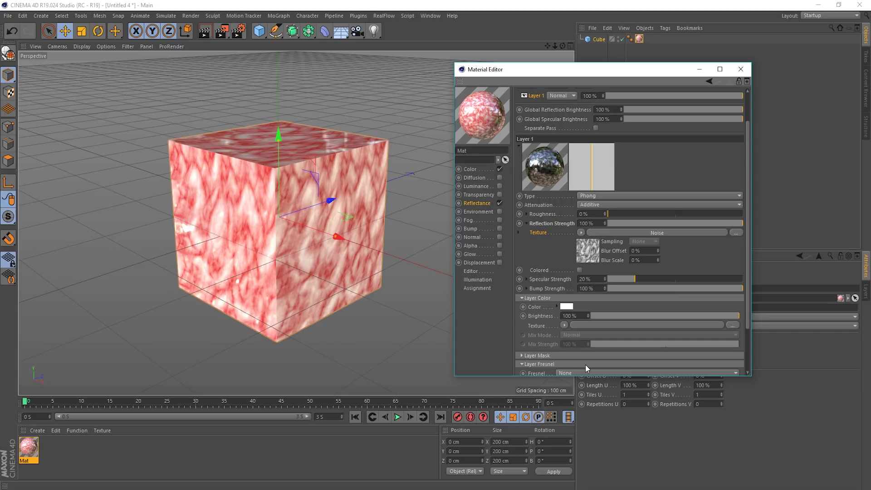
scroll(586, 364, "down", 2)
left_click(568, 318)
left_click(577, 333)
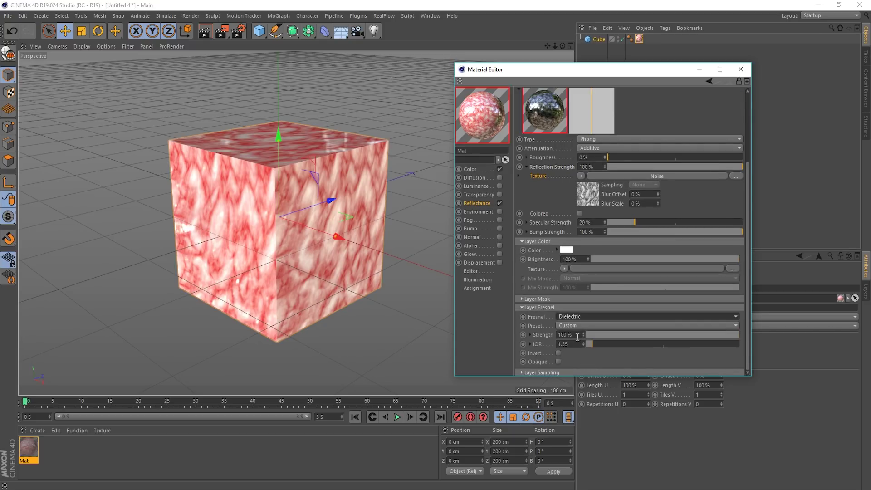
left_click(397, 417)
mouse_move(275, 294)
left_mouse_down("alt")
mouse_move(275, 191)
mouse_move(289, 153)
mouse_move(351, 131)
mouse_move(290, 237)
mouse_move(250, 267)
mouse_move(255, 249)
left_mouse_up("alt")
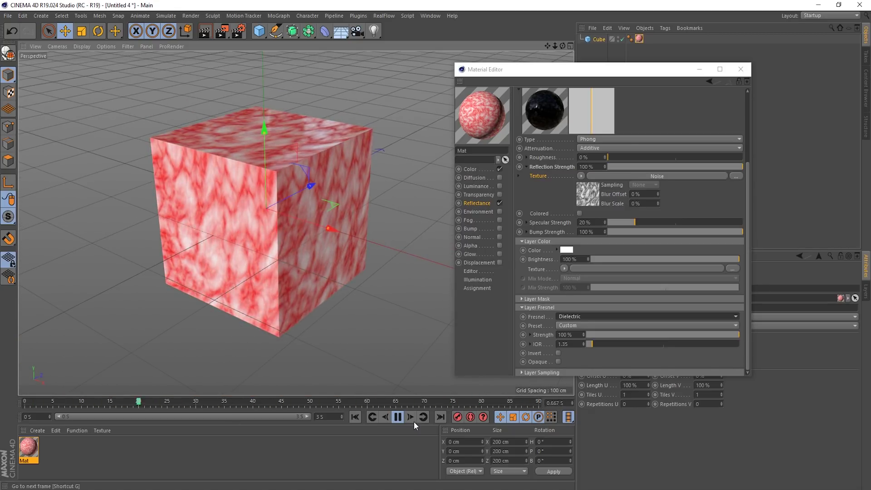